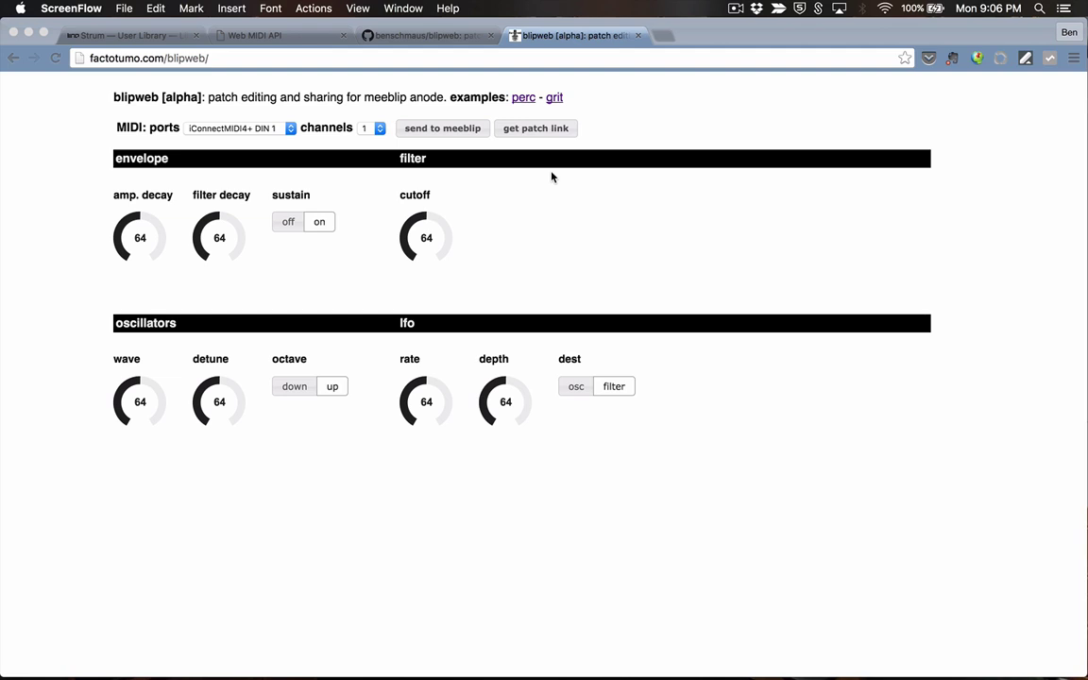
# Browse the iConnectMIDI4+ output port choices, ending with the port list open.
pyautogui.click(557, 194)
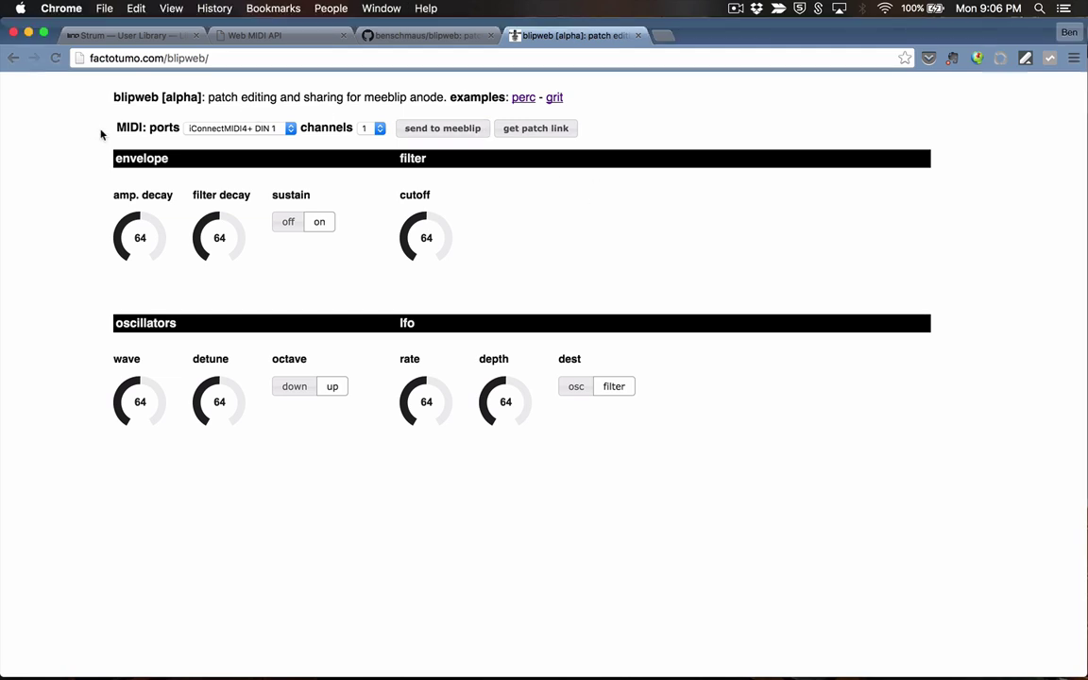
pyautogui.click(206, 129)
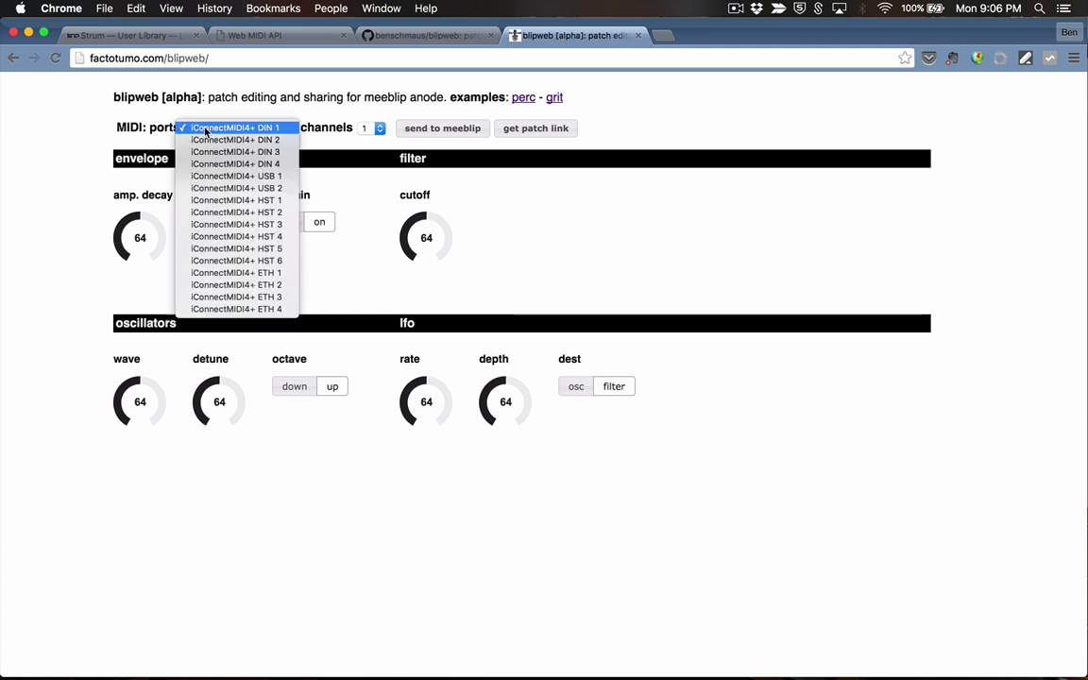
pyautogui.click(206, 129)
pyautogui.click(206, 130)
pyautogui.click(206, 129)
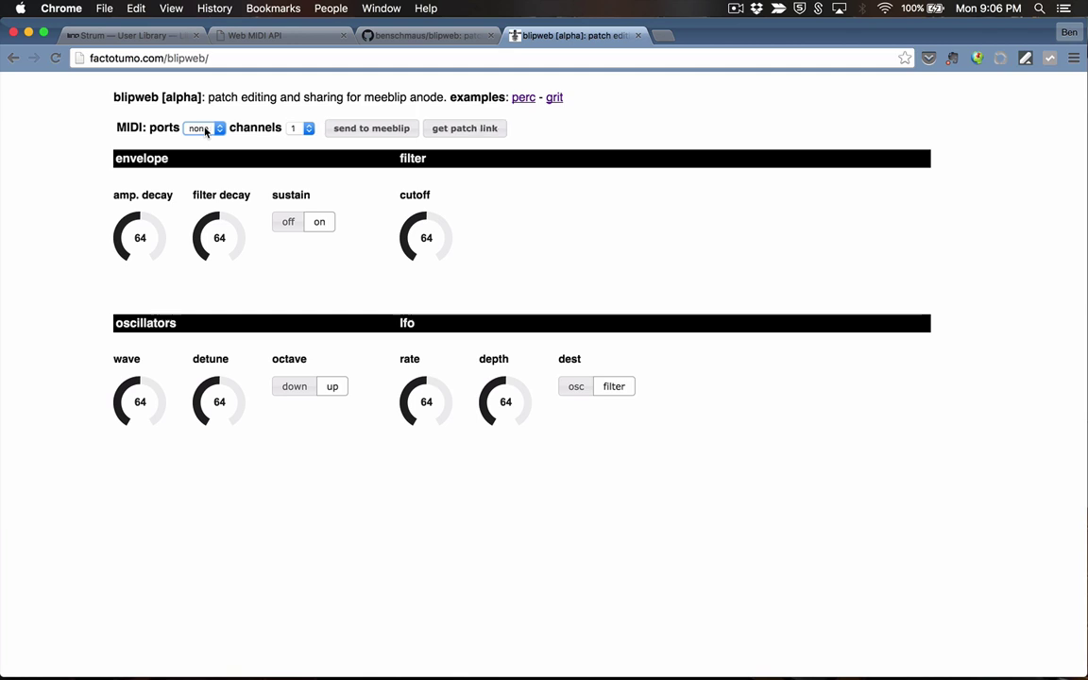
pyautogui.click(206, 131)
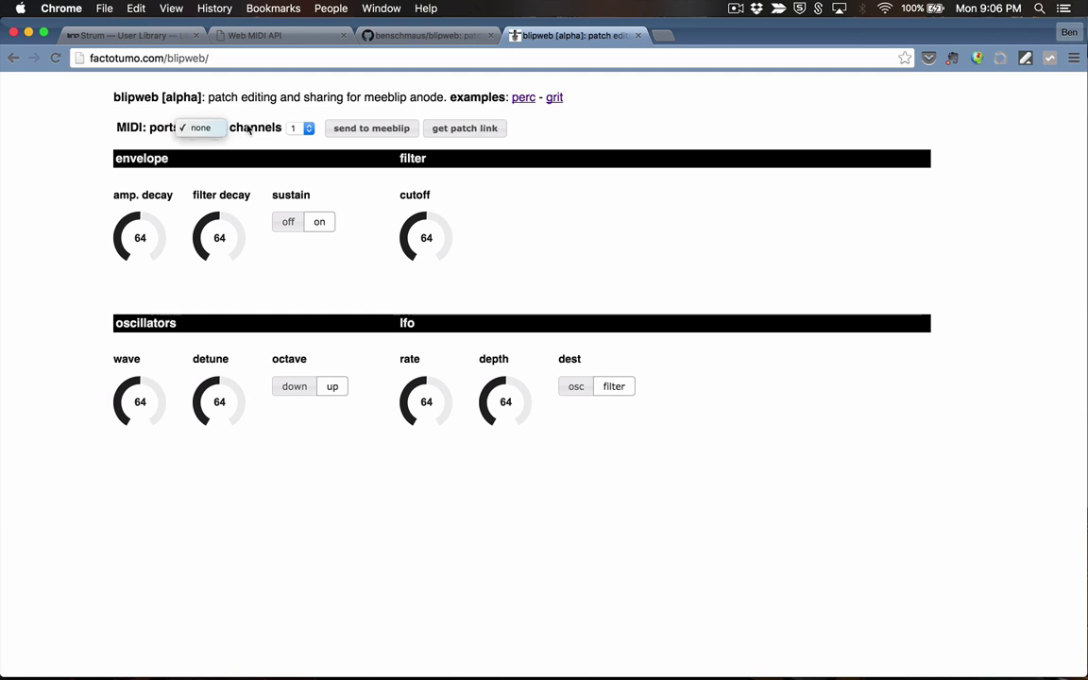
pyautogui.click(215, 132)
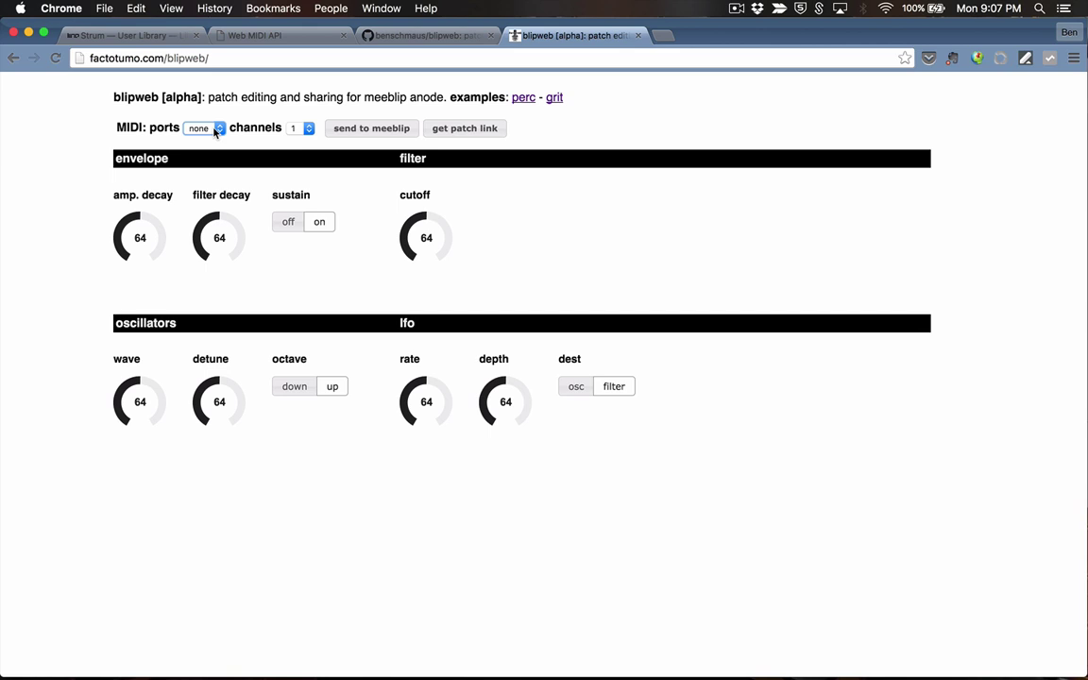
pyautogui.click(216, 128)
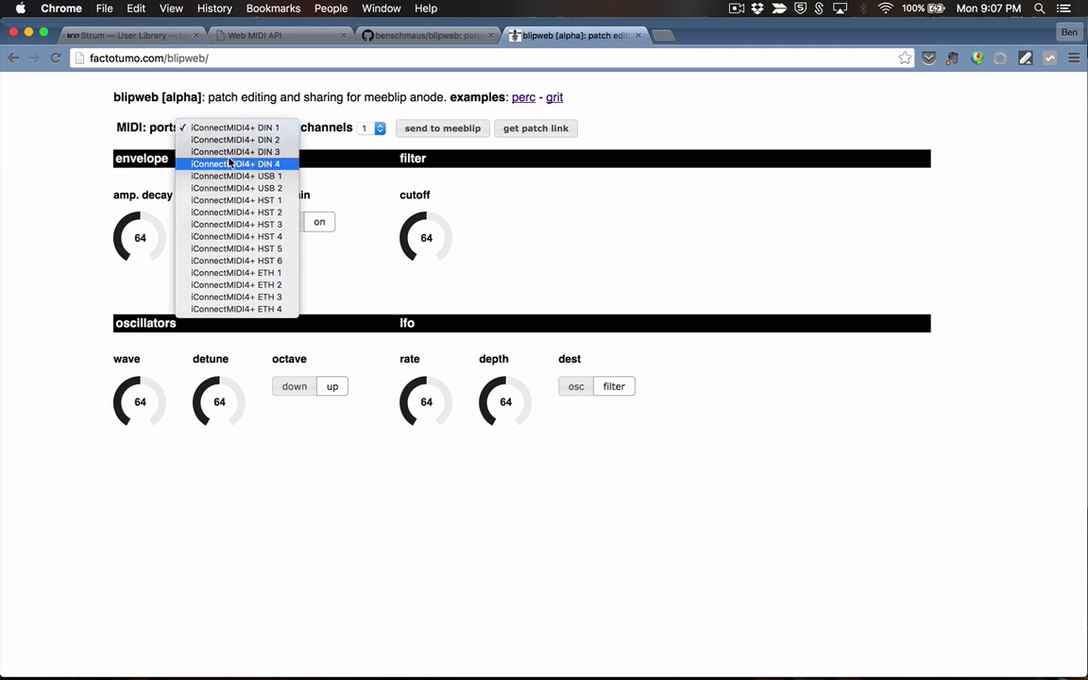
# Choose iConnectMIDI4+ DIN 4 as the port, keep MIDI channel 1, and request the patch link.
pyautogui.click(229, 164)
pyautogui.click(376, 130)
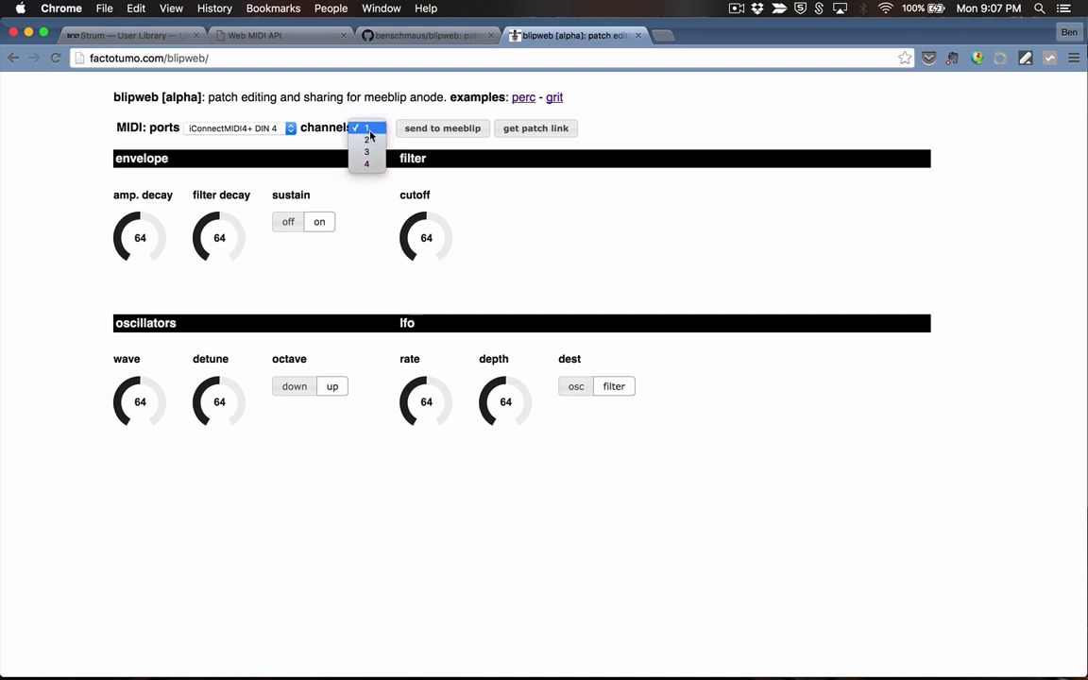
pyautogui.click(368, 129)
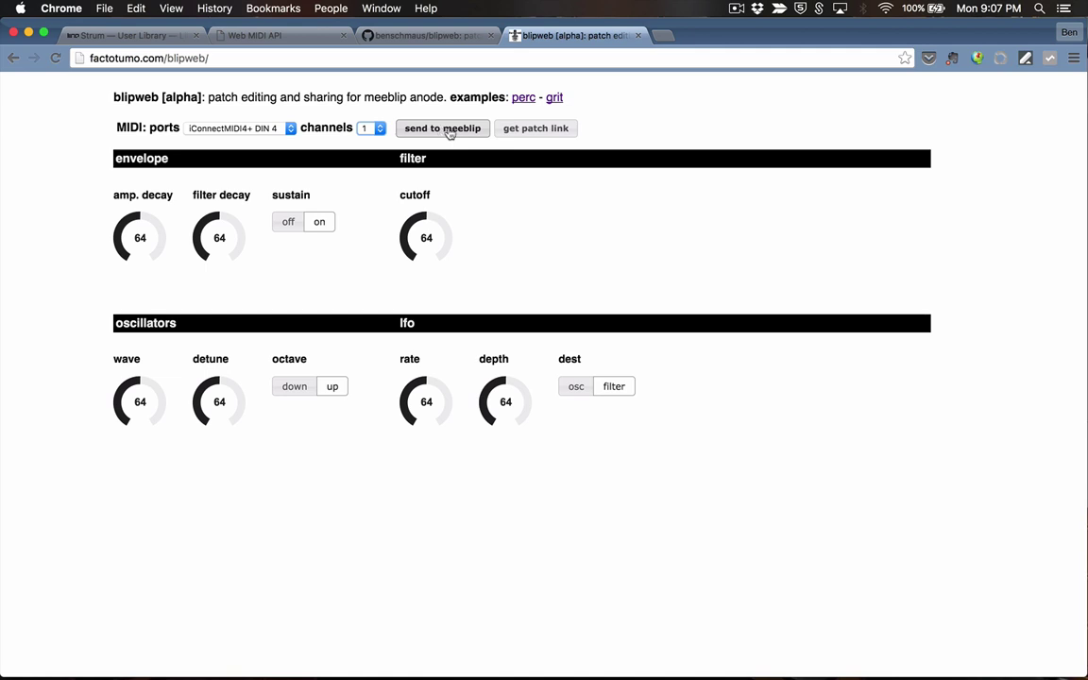
pyautogui.click(525, 132)
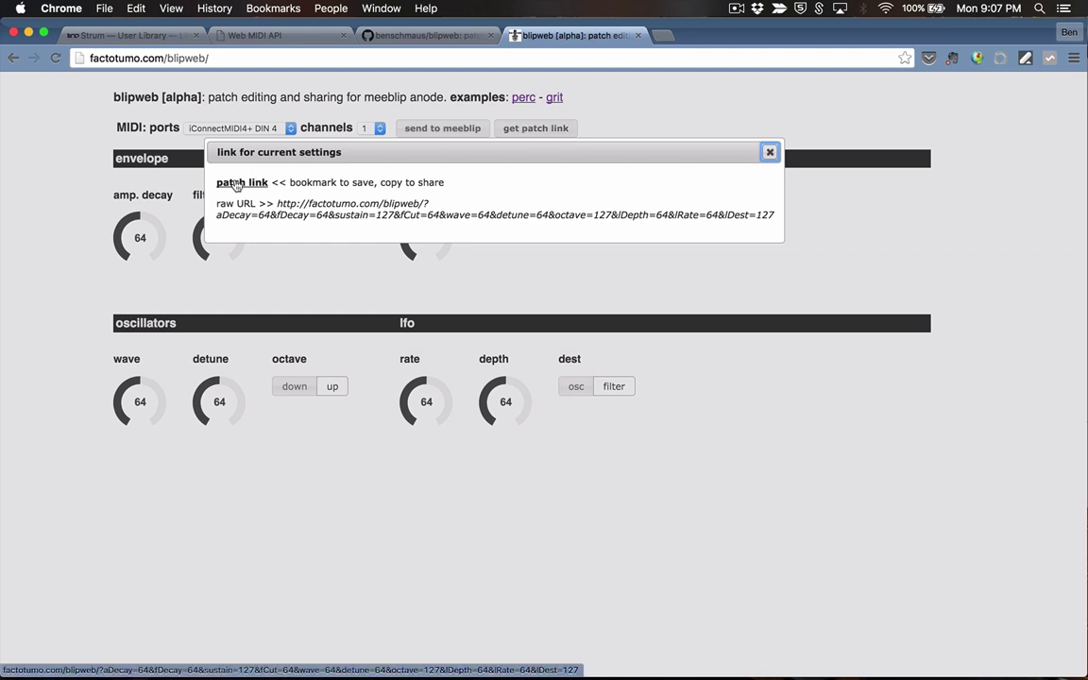
# Select the raw patch URL, then close the patch link window.
pyautogui.moveTo(276, 205); pyautogui.dragTo(779, 216)
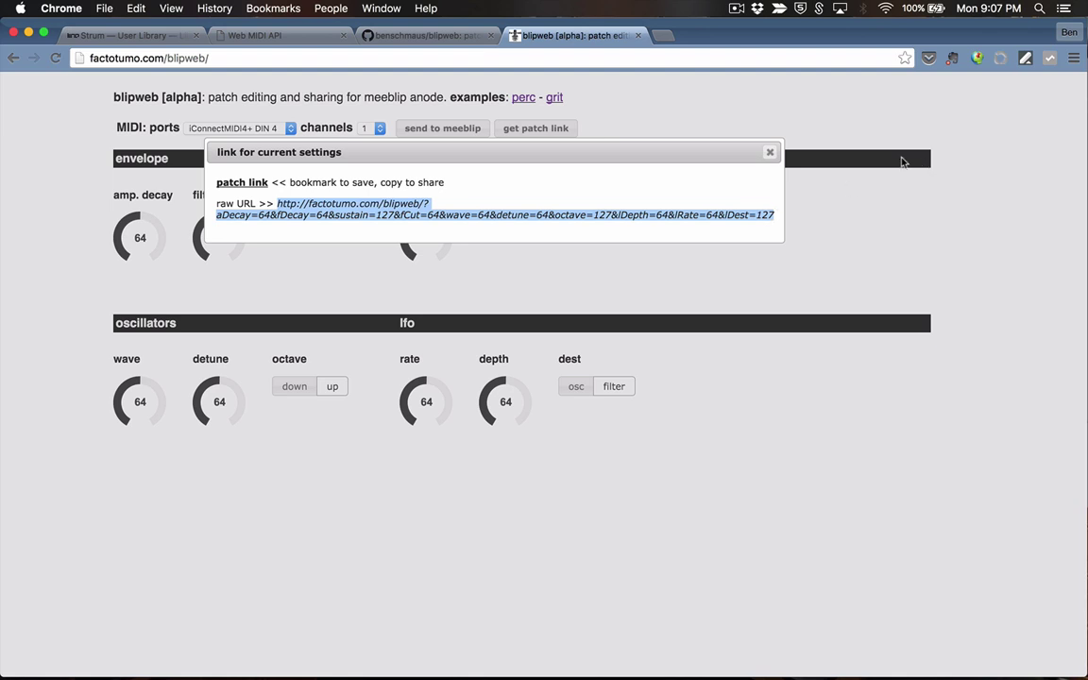
pyautogui.click(770, 152)
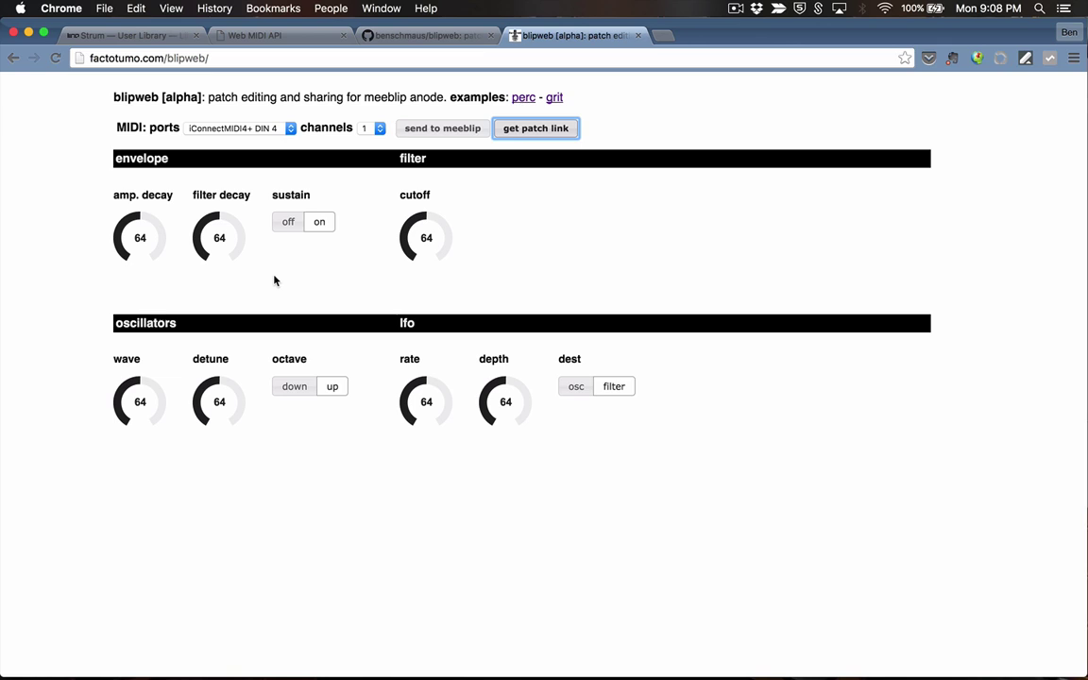
# Send the current patch to the MeeBlip and set the oscillator octave to down.
pyautogui.click(419, 130)
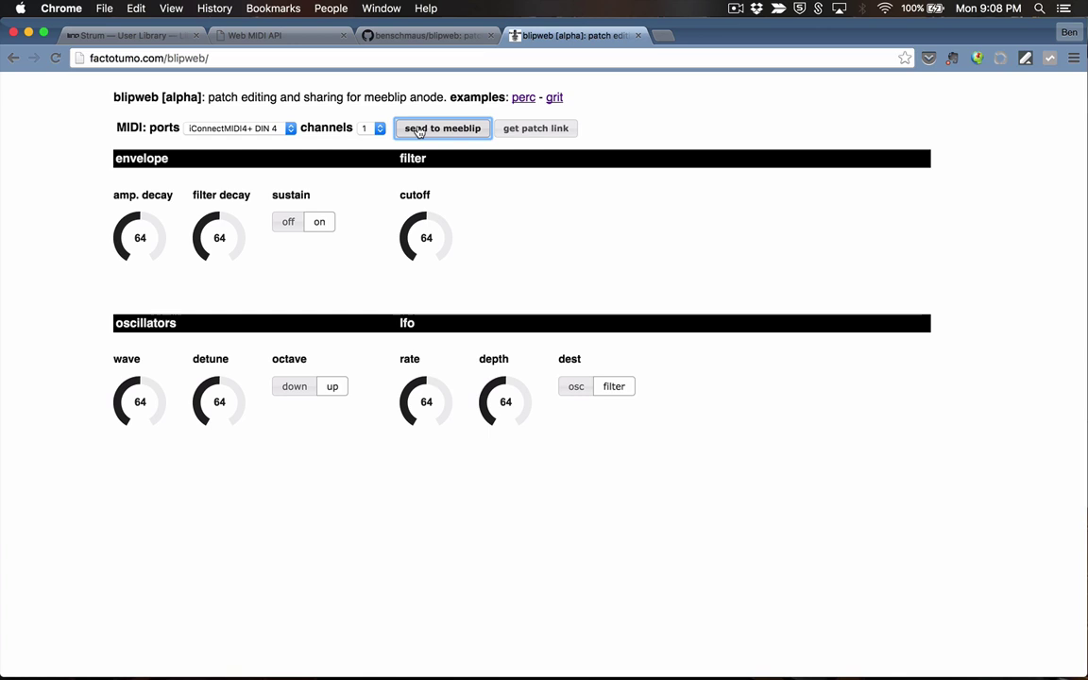
pyautogui.click(289, 383)
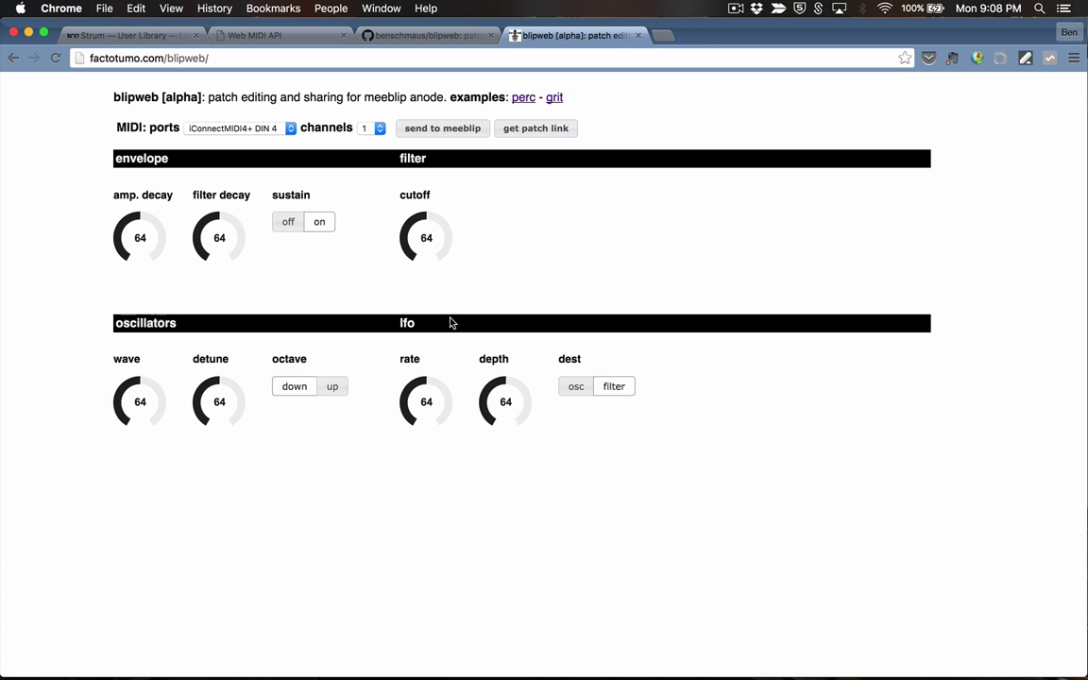
# Set LFO rate 27, LFO depth 103, wave 27, amp. decay 97 and filter cutoff 96.
pyautogui.moveTo(408, 401); pyautogui.dragTo(366, 368)
pyautogui.moveTo(525, 407); pyautogui.dragTo(475, 368)
pyautogui.moveTo(110, 357); pyautogui.dragTo(114, 280)
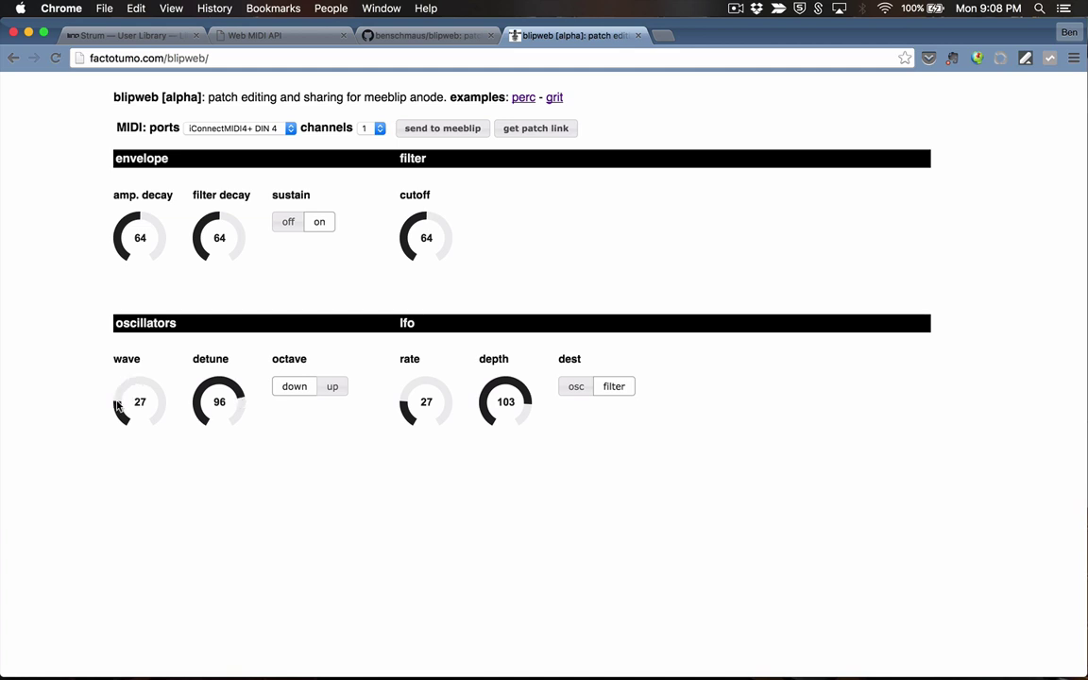
pyautogui.moveTo(146, 223)
pyautogui.mouseDown()
pyautogui.moveTo(142, 237)
pyautogui.moveTo(151, 213)
pyautogui.mouseUp()
pyautogui.moveTo(444, 235); pyautogui.dragTo(449, 238)
# Copy the new patch's raw URL from the patch link window.
pyautogui.click(510, 128)
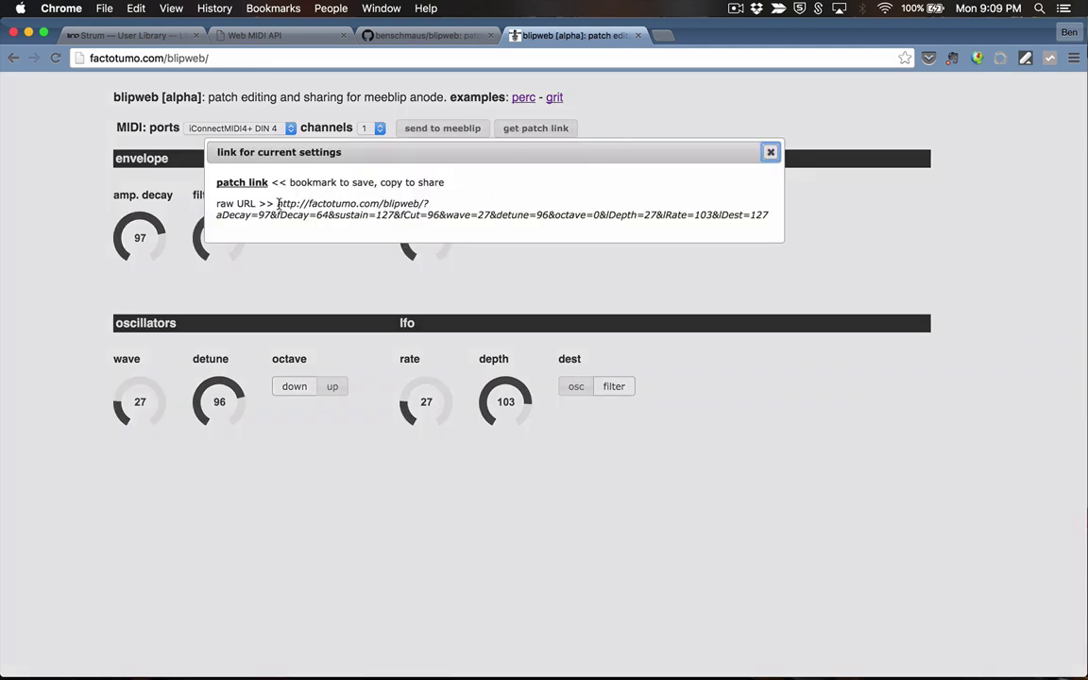
pyautogui.moveTo(274, 204); pyautogui.dragTo(776, 214)
pyautogui.press('super+c')
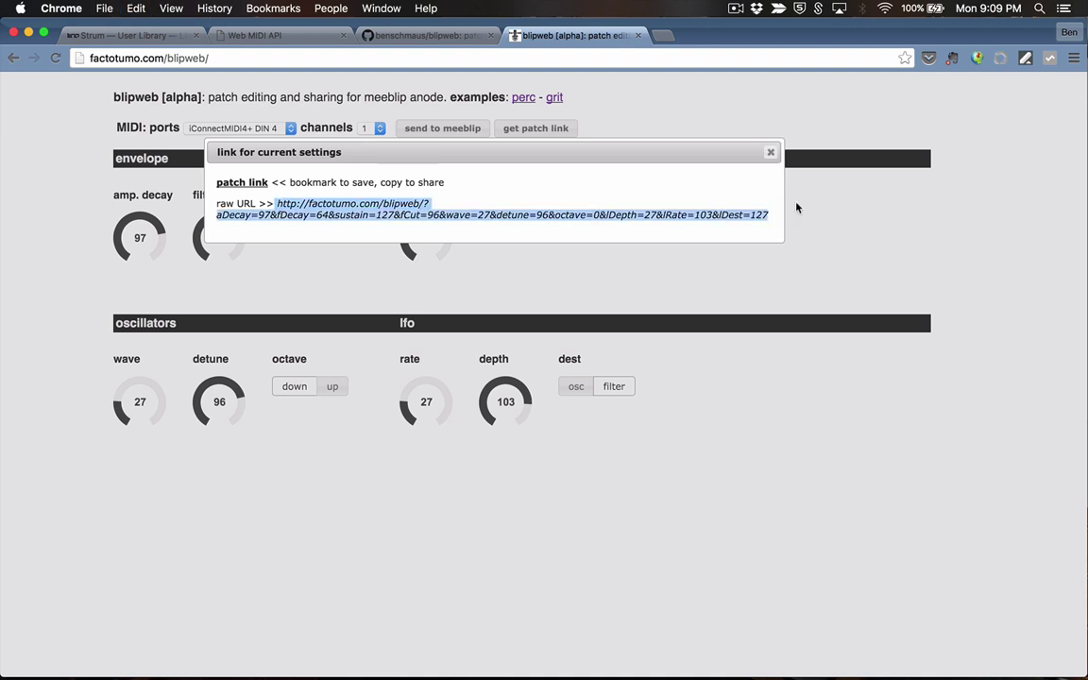
pyautogui.click(772, 153)
# Paste the copied patch URL into a new browser tab and load it.
pyautogui.press('super+t')
pyautogui.press('super+v')
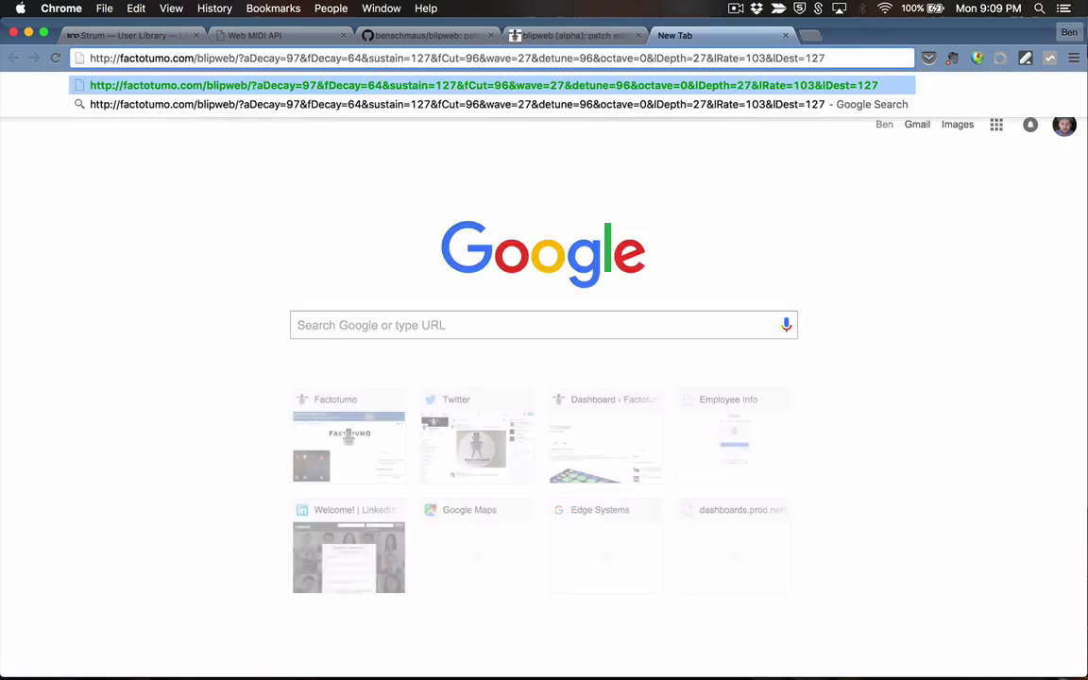
pyautogui.press('Return')
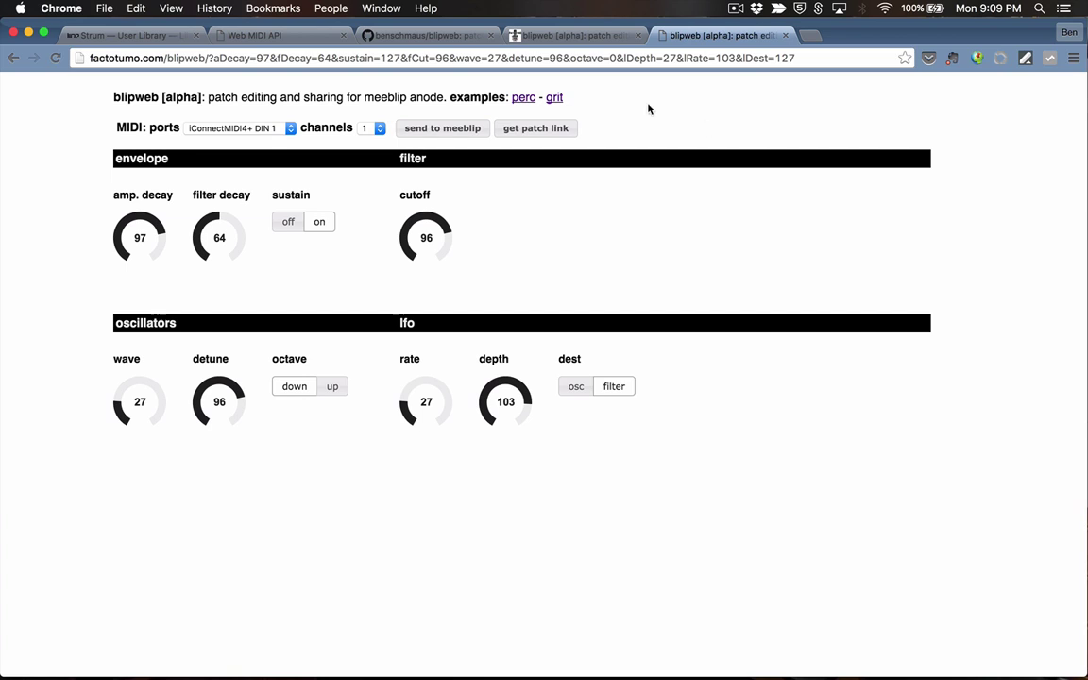
# Send the link-loaded patch to the MeeBlip via iConnectMIDI4+ DIN 4, then close that tab.
pyautogui.click(247, 128)
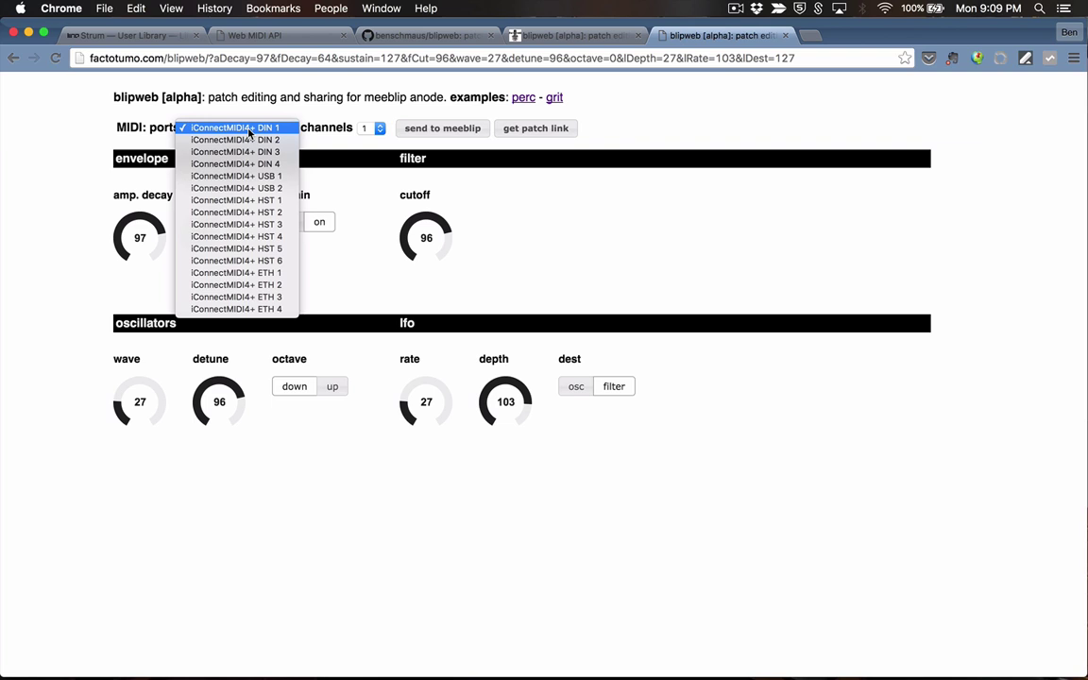
pyautogui.click(250, 164)
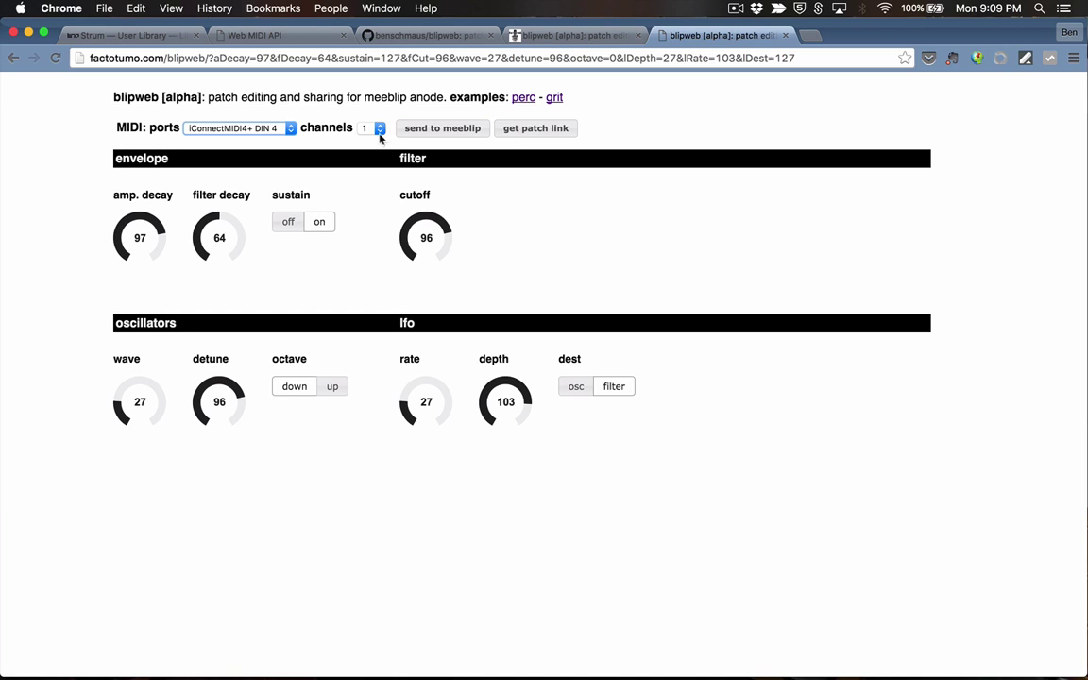
pyautogui.click(436, 130)
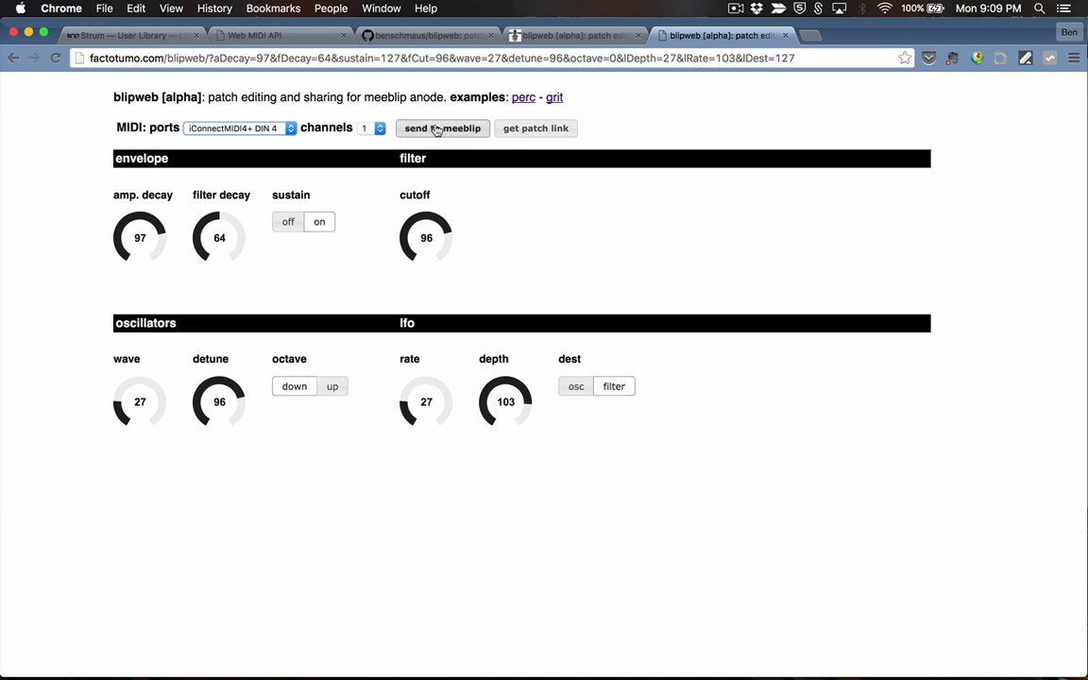
pyautogui.click(785, 36)
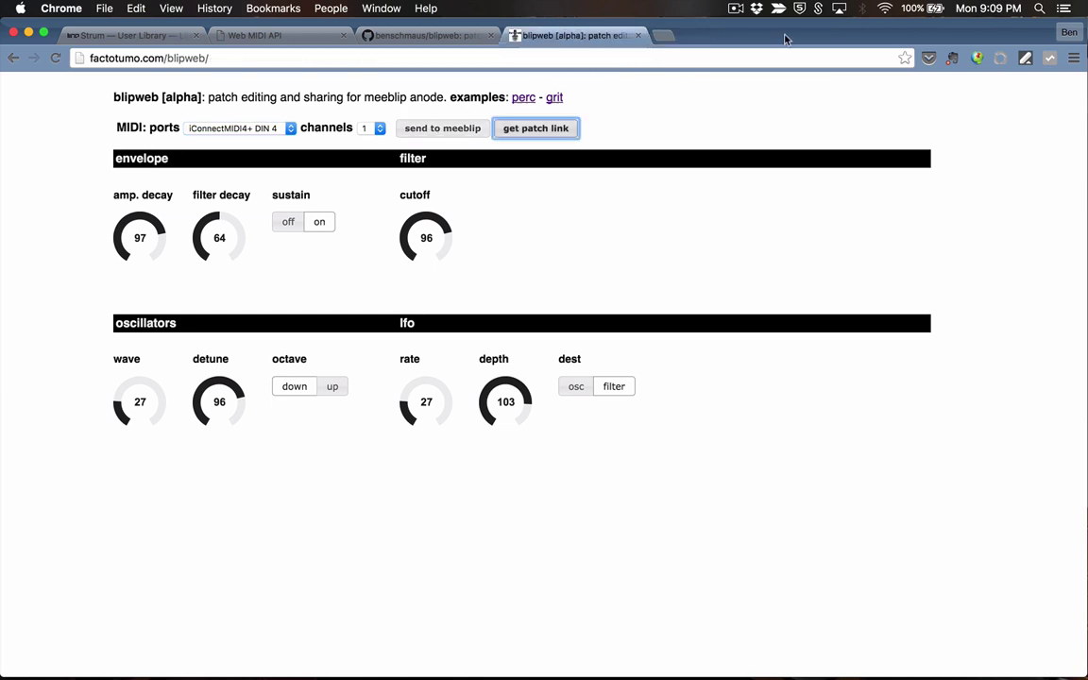
# Load the perc example, send it over iConnectMIDI4+ DIN 4, then load the grit example.
pyautogui.click(524, 98)
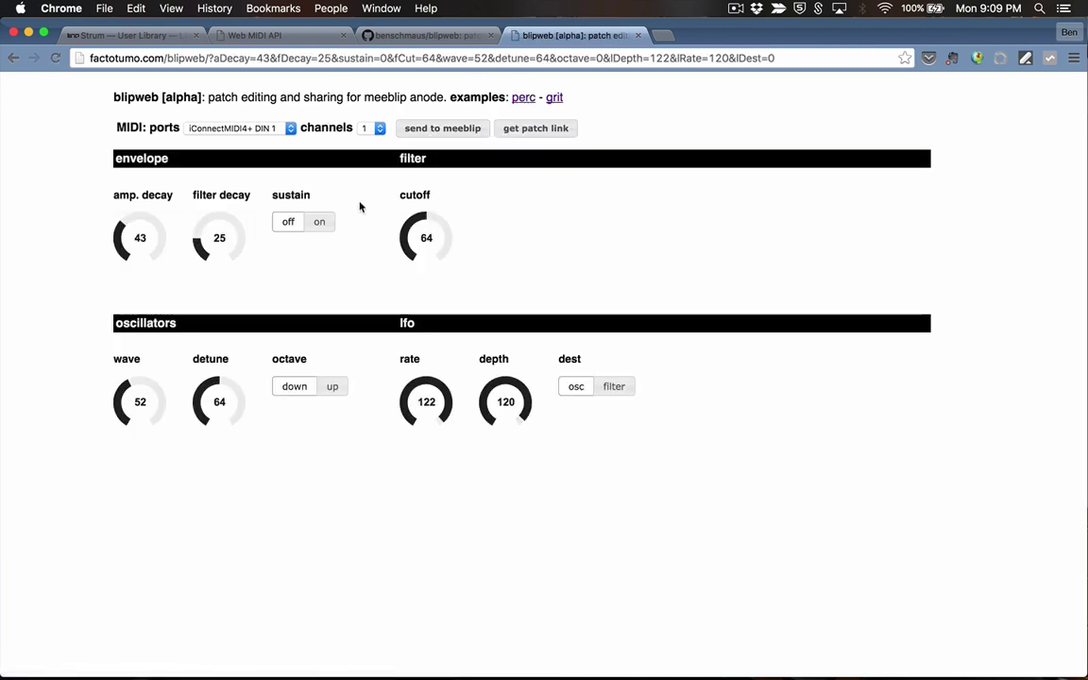
pyautogui.click(208, 129)
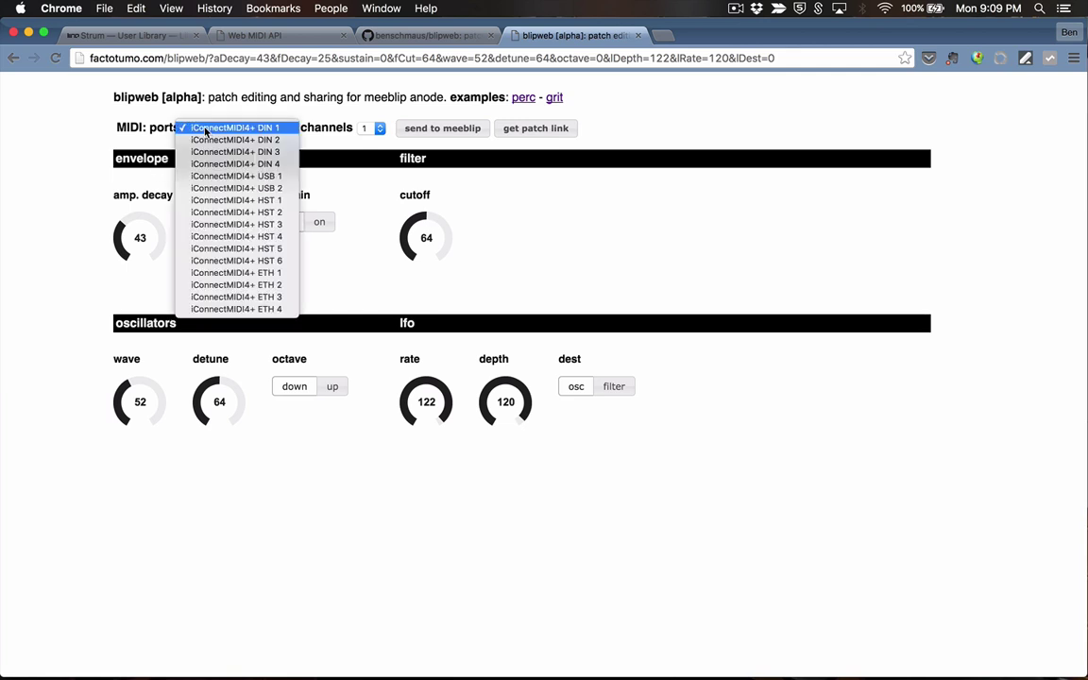
pyautogui.click(214, 100)
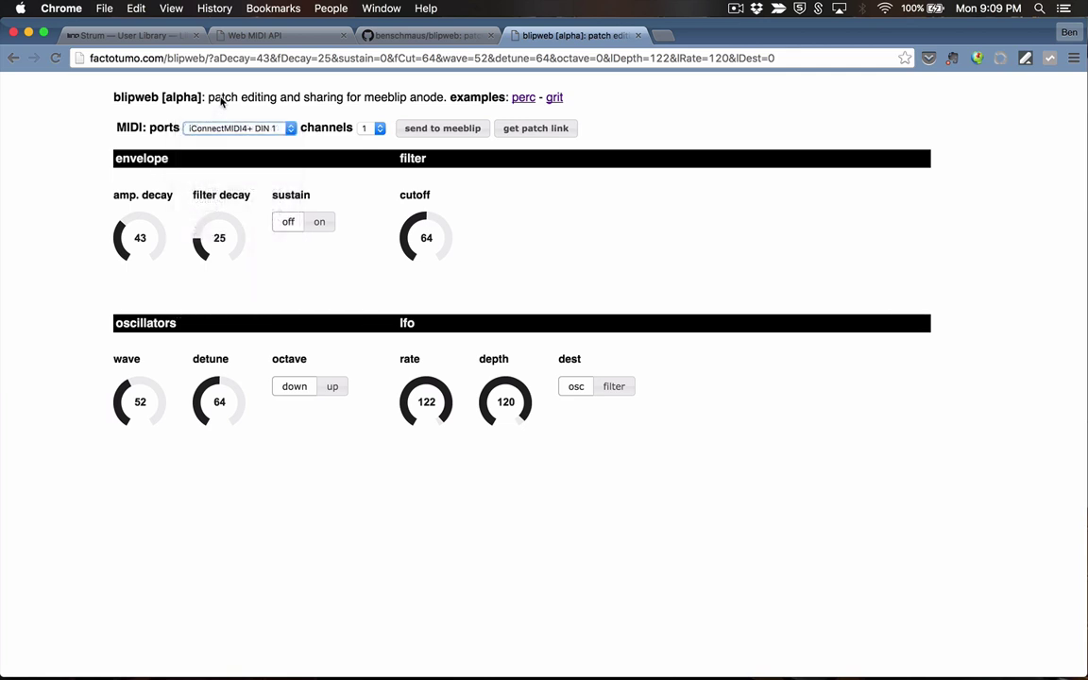
pyautogui.click(232, 127)
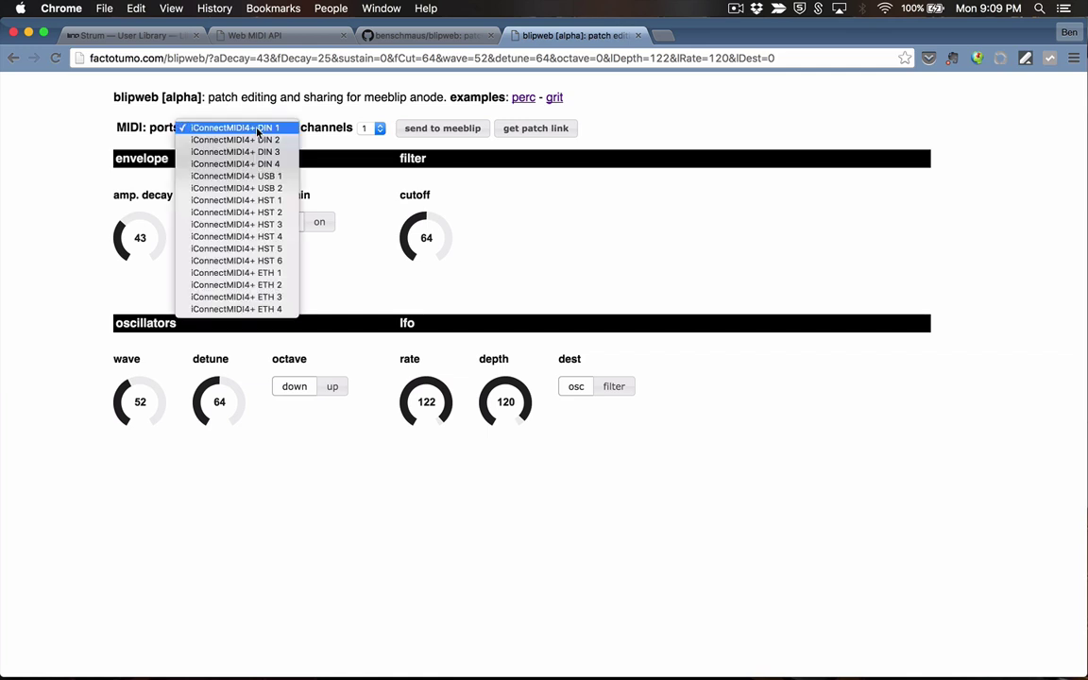
pyautogui.click(260, 167)
pyautogui.click(411, 127)
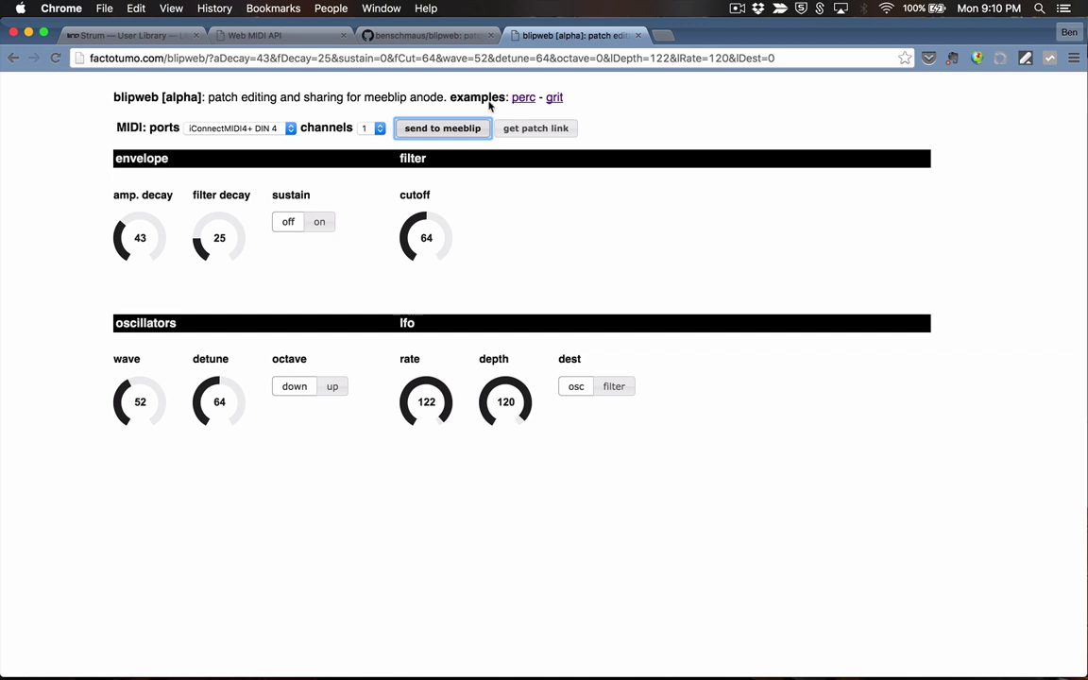
pyautogui.click(556, 98)
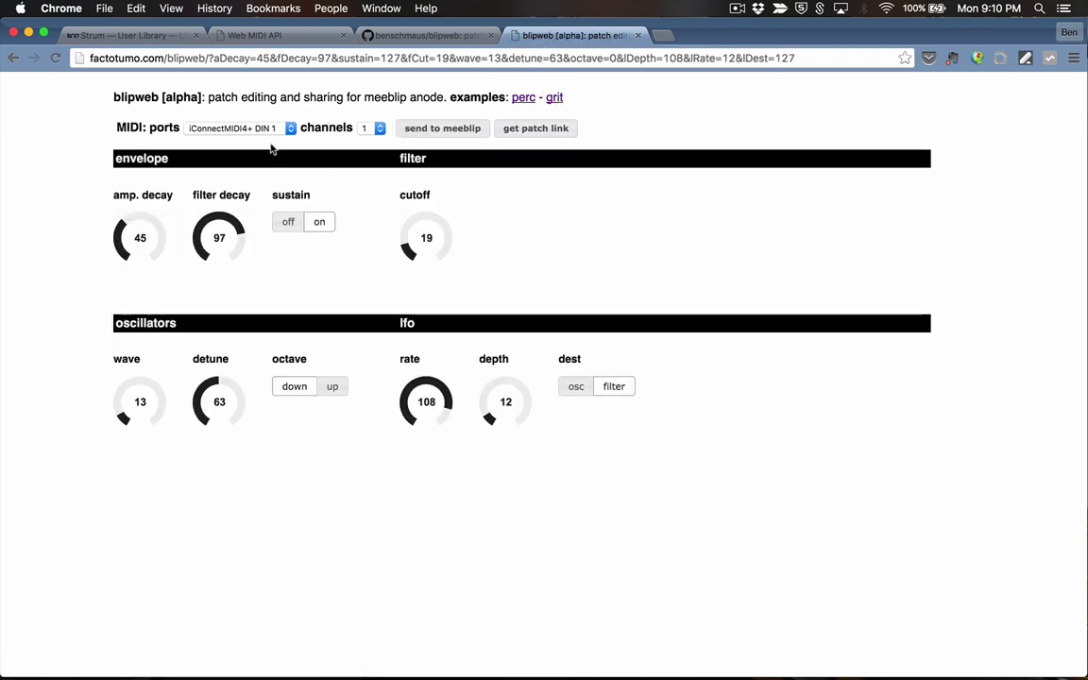
# Switch the port to iConnectMIDI4+ DIN 4 and send the grit patch to the MeeBlip.
pyautogui.click(244, 129)
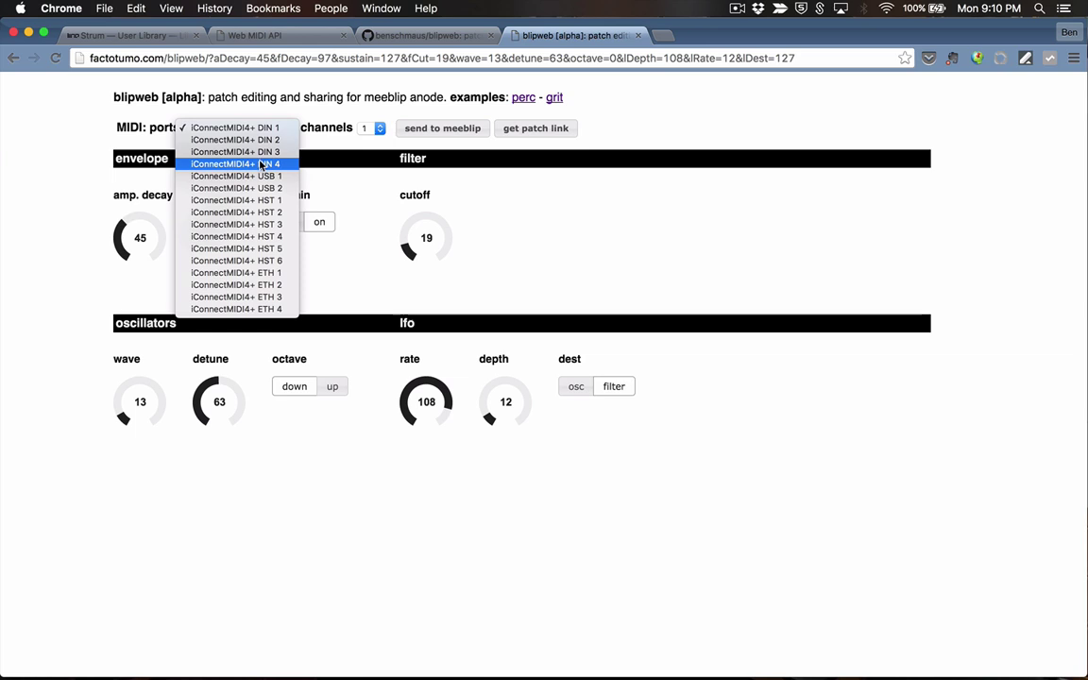
pyautogui.click(261, 164)
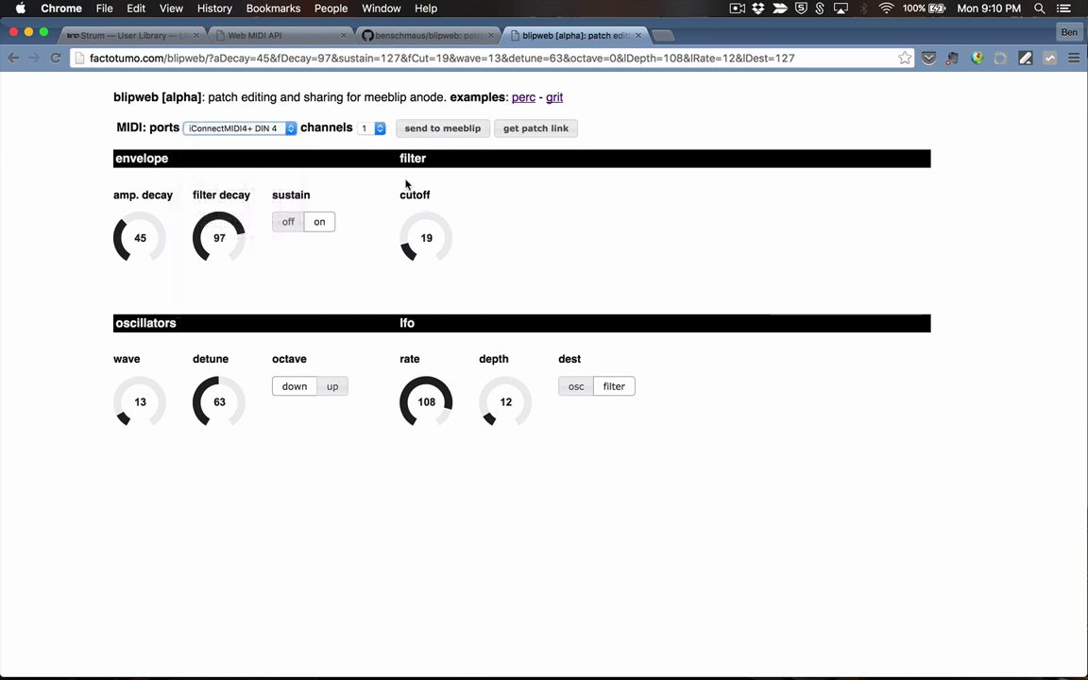
pyautogui.click(462, 133)
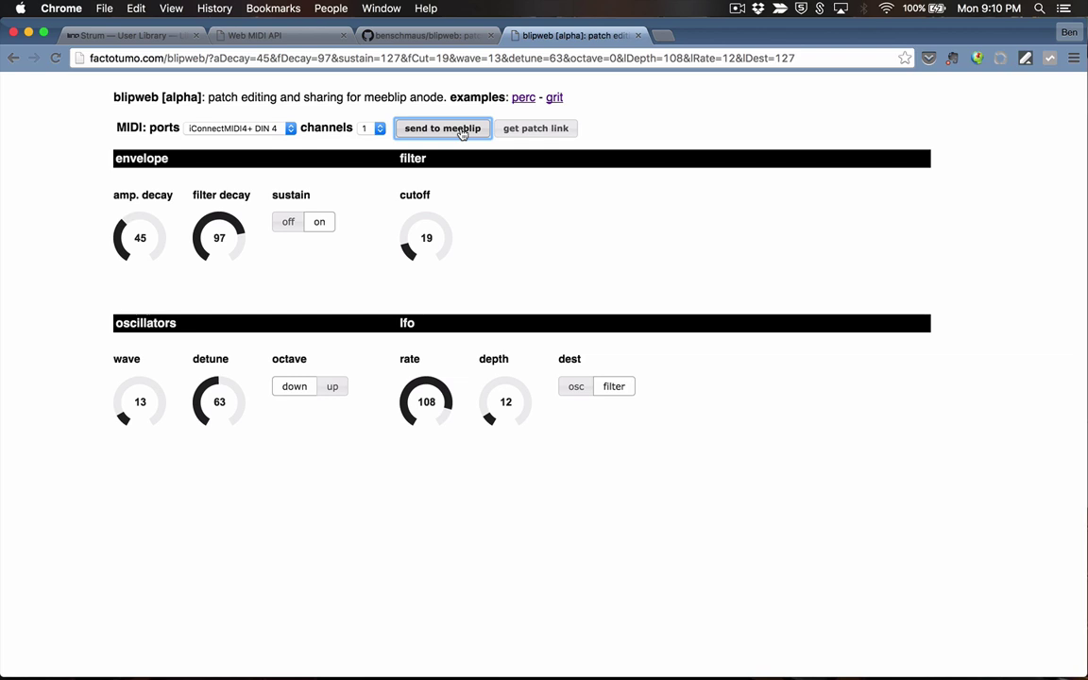